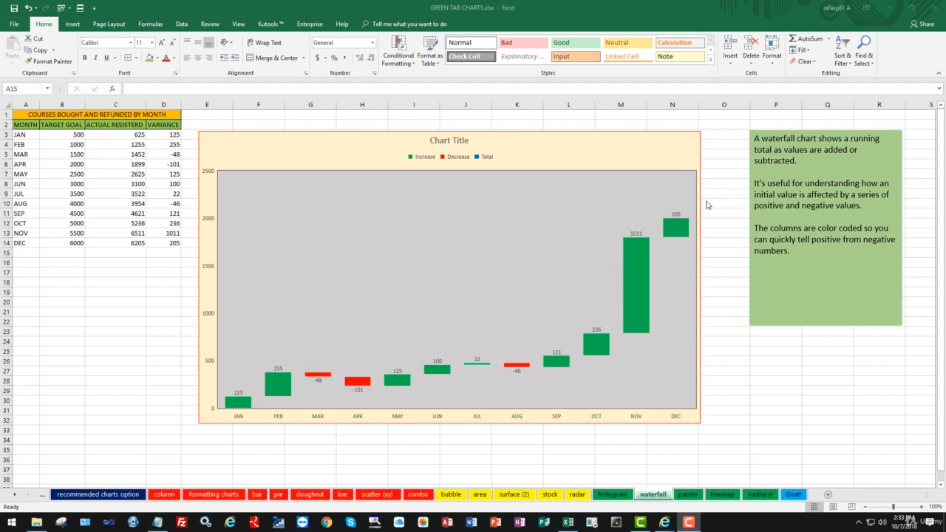
# - Examine the table's month, target goal and actual registered columns, and the waterfall chart's November, August and April columns
pyautogui.click(33, 253)
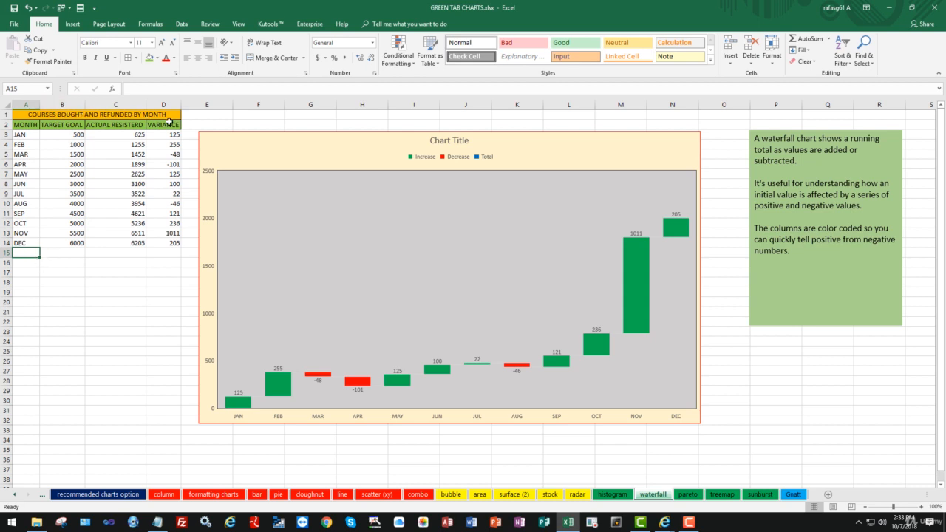
pyautogui.click(46, 279)
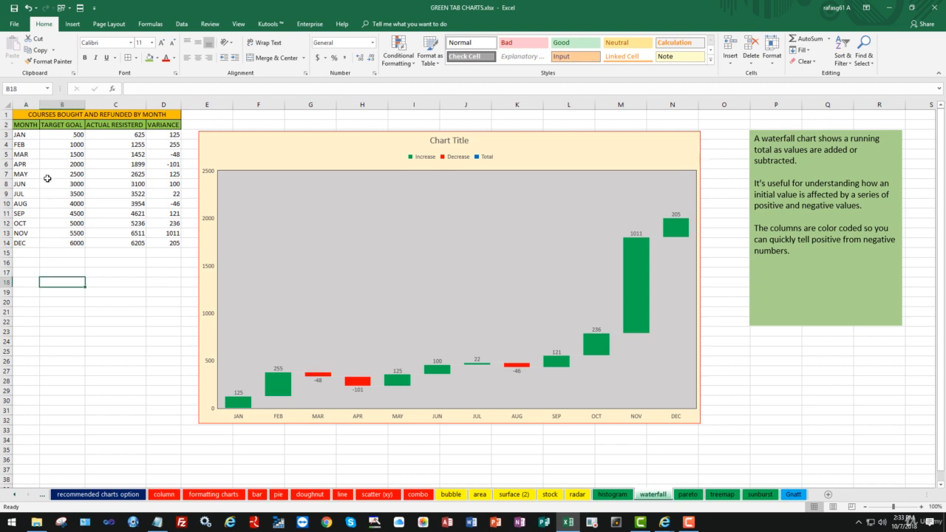
pyautogui.moveTo(20, 135); pyautogui.dragTo(19, 246)
pyautogui.click(127, 309)
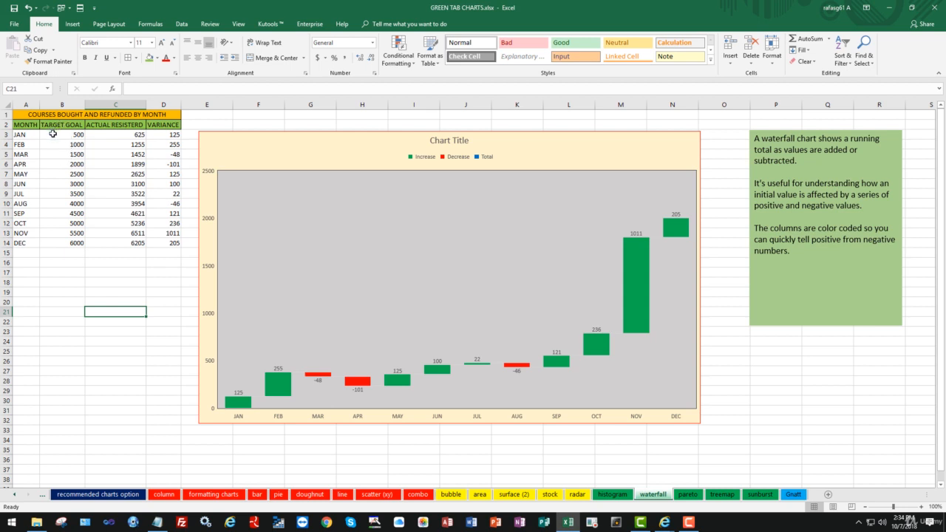
pyautogui.moveTo(52, 133); pyautogui.dragTo(53, 244)
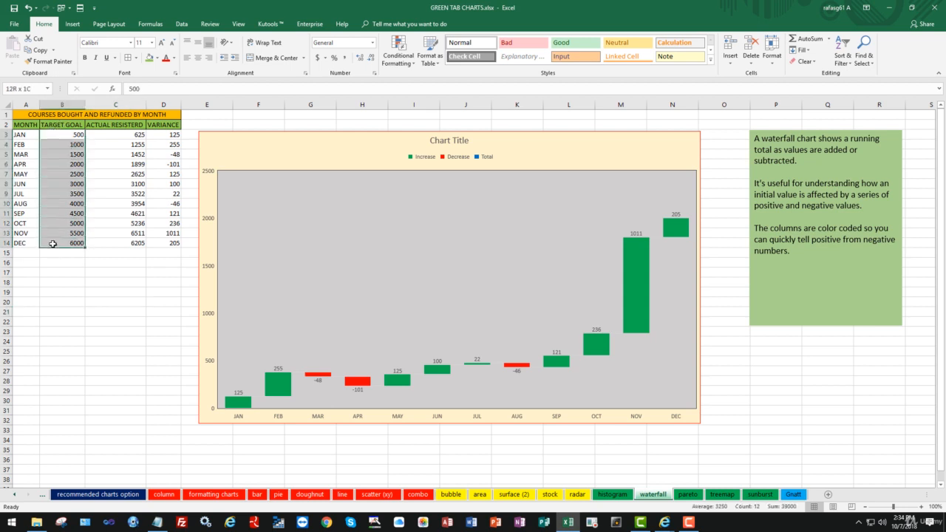
pyautogui.click(155, 312)
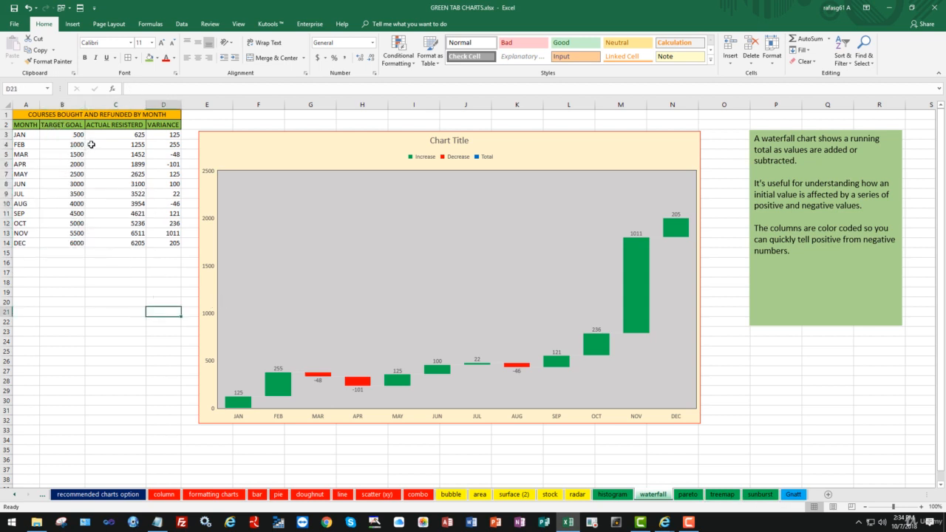
pyautogui.moveTo(109, 134); pyautogui.dragTo(122, 241)
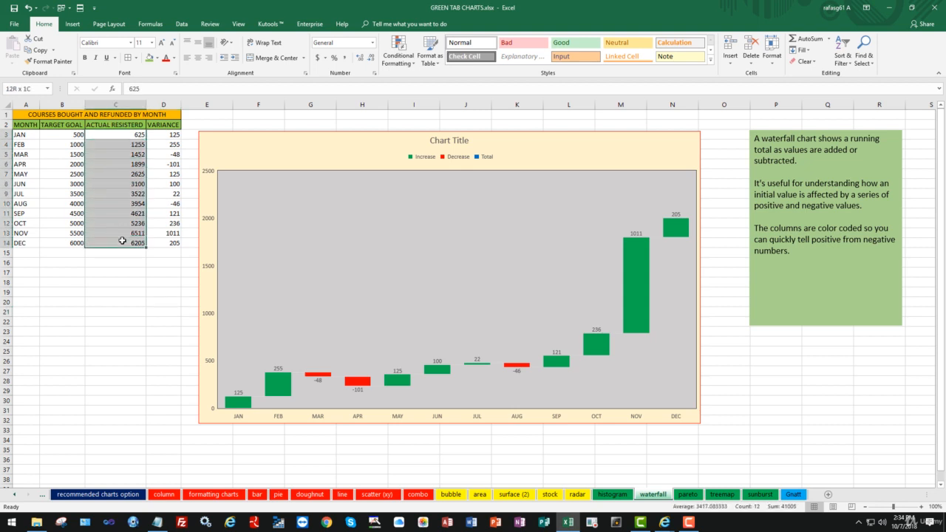
pyautogui.click(172, 303)
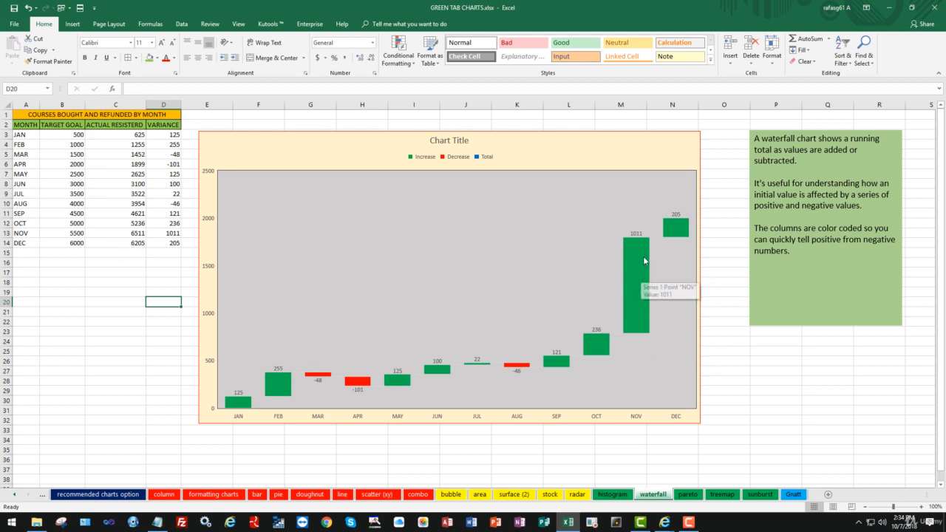
pyautogui.moveTo(645, 284)
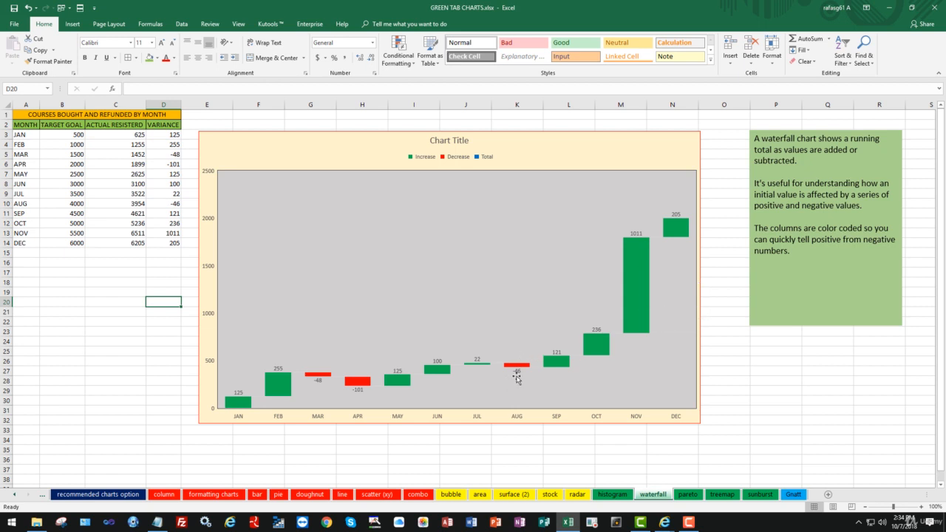
pyautogui.moveTo(526, 370)
pyautogui.moveTo(356, 384)
pyautogui.click(24, 255)
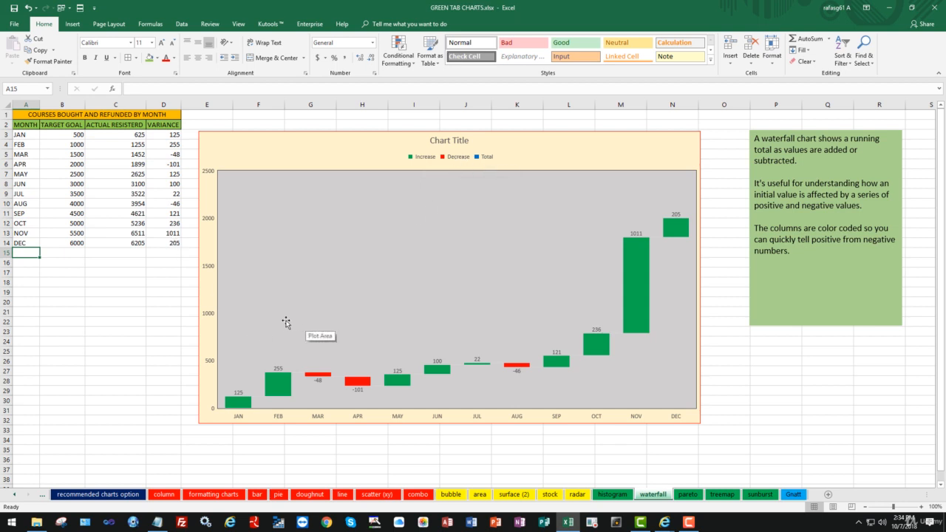
# - Delete the existing waterfall chart from the waterfall sheet
pyautogui.click(260, 135)
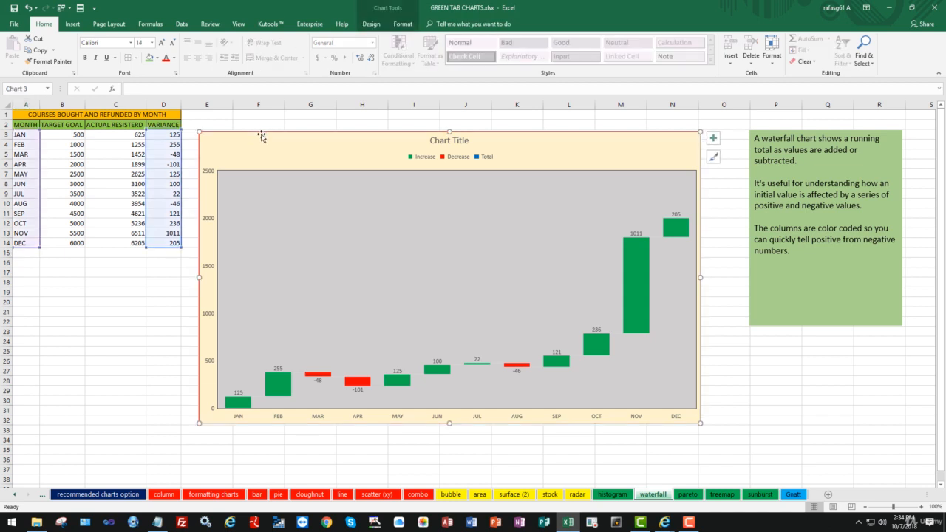
pyautogui.press('Delete')
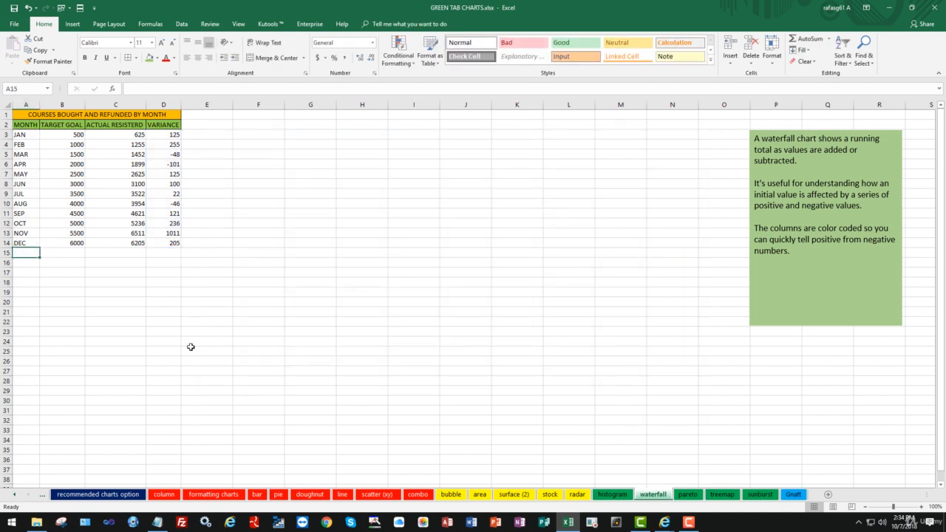
pyautogui.click(62, 309)
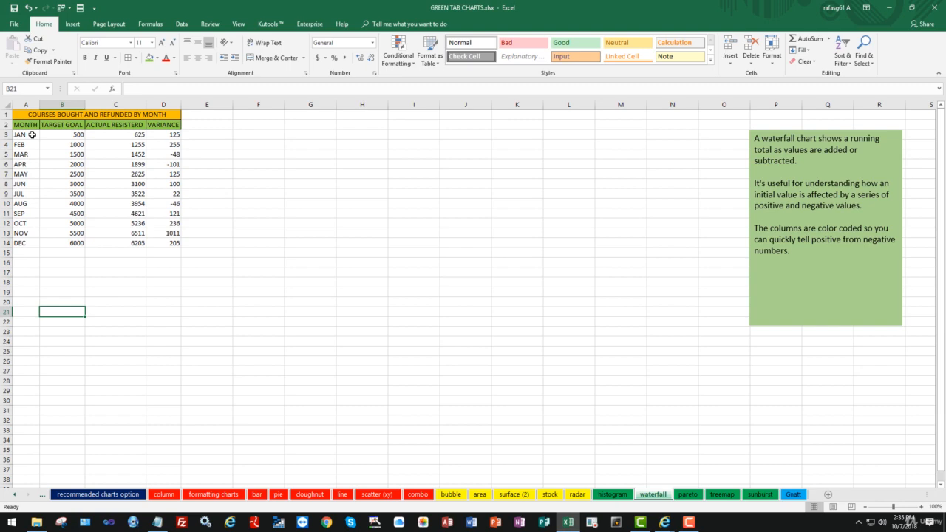
# - Review the month and variance ranges, January's target and actual figures, and the variance formula in D3
pyautogui.moveTo(33, 135); pyautogui.dragTo(21, 244)
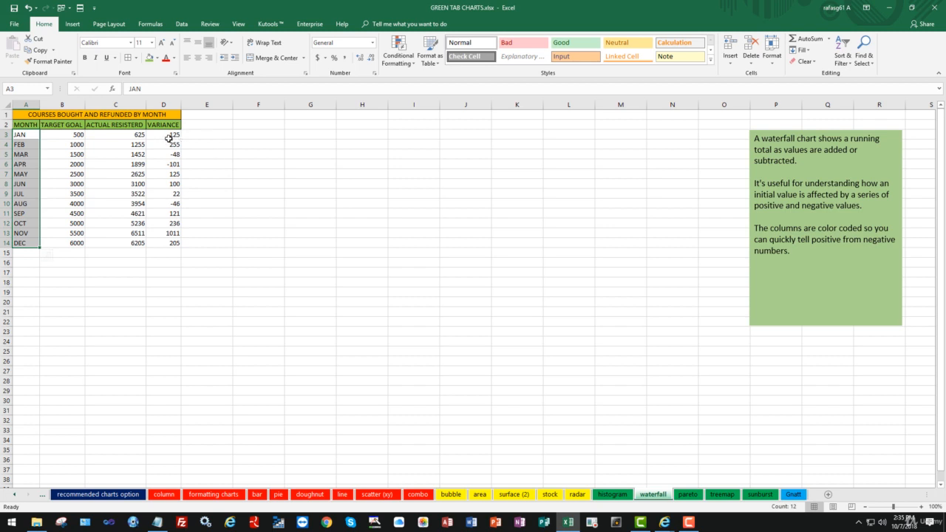
pyautogui.moveTo(164, 135); pyautogui.dragTo(172, 243)
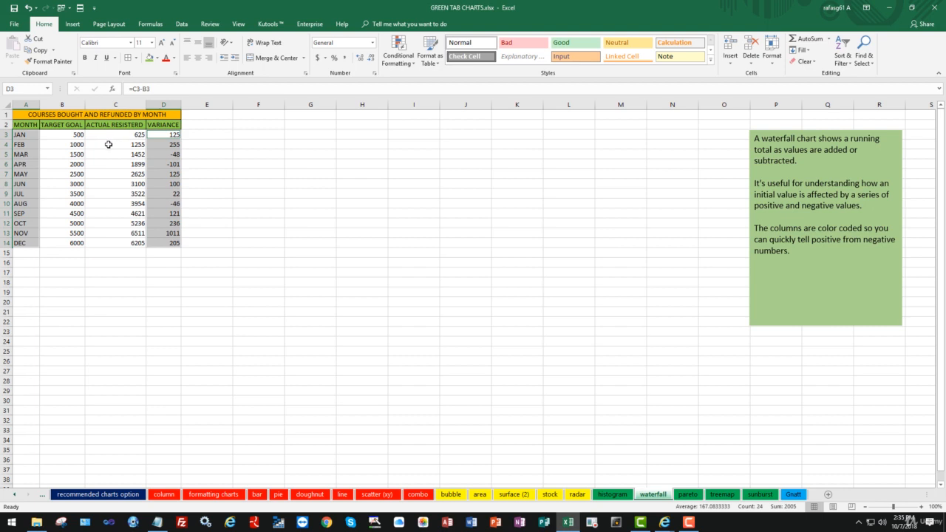
pyautogui.click(253, 212)
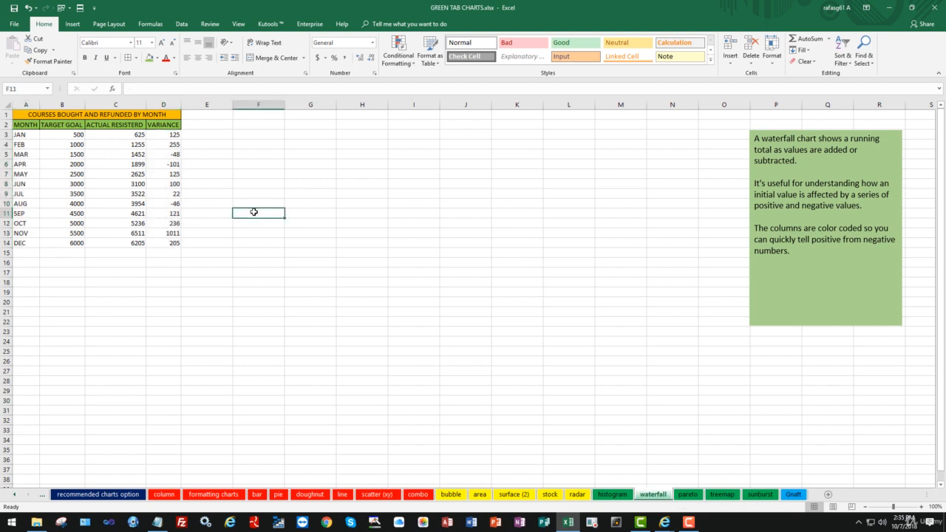
pyautogui.click(63, 137)
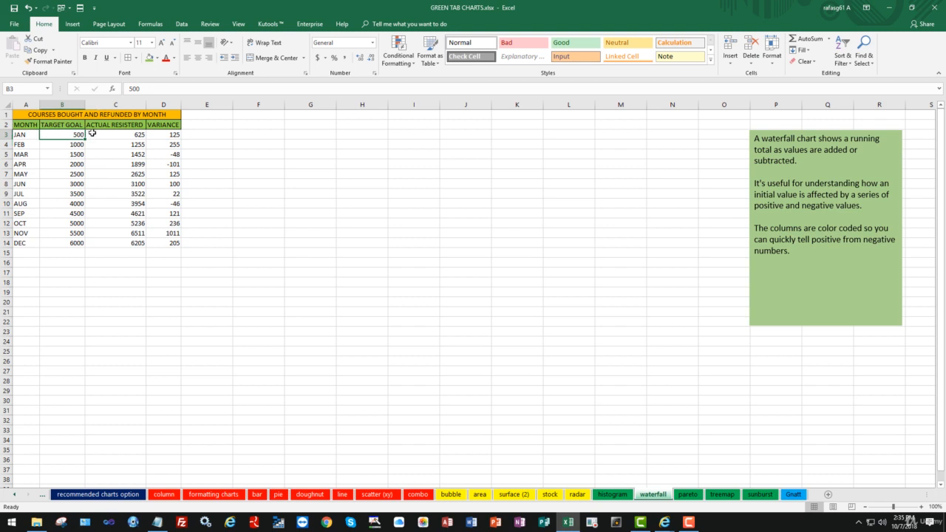
pyautogui.click(92, 133)
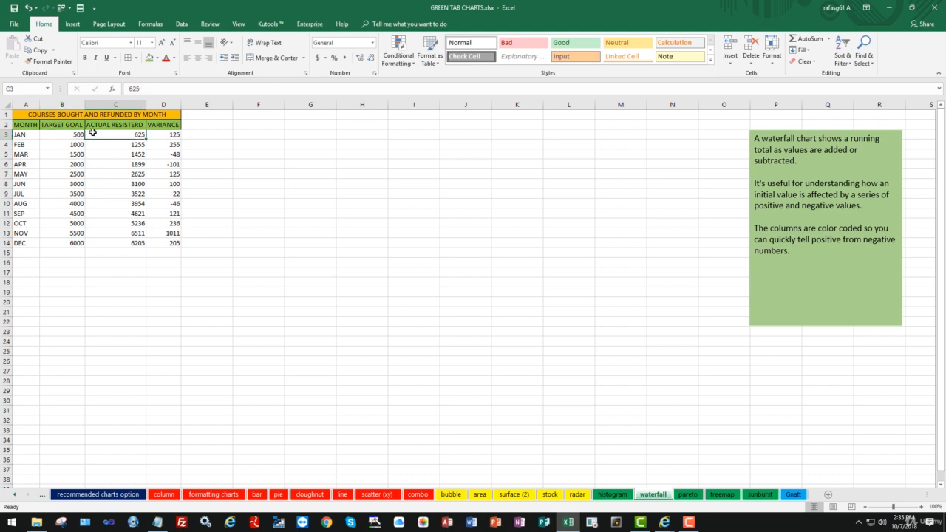
pyautogui.click(154, 134)
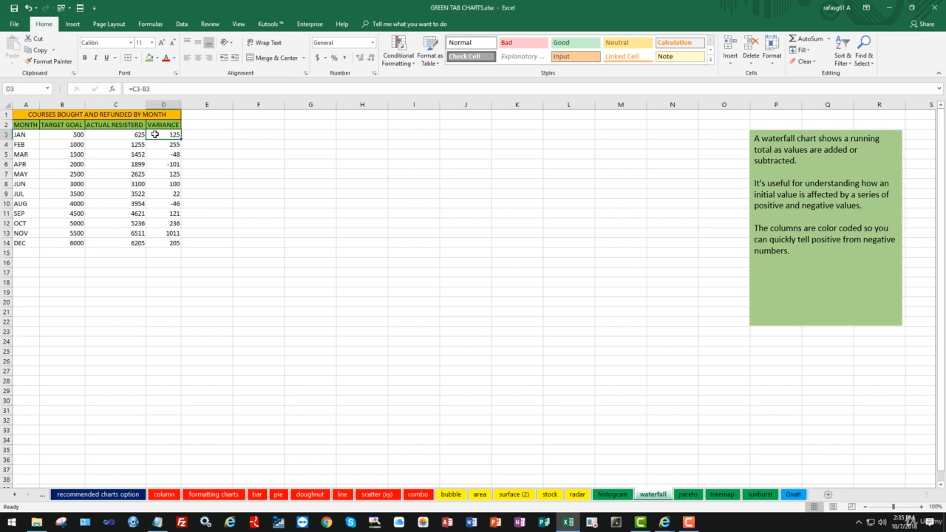
pyautogui.doubleClick(154, 134)
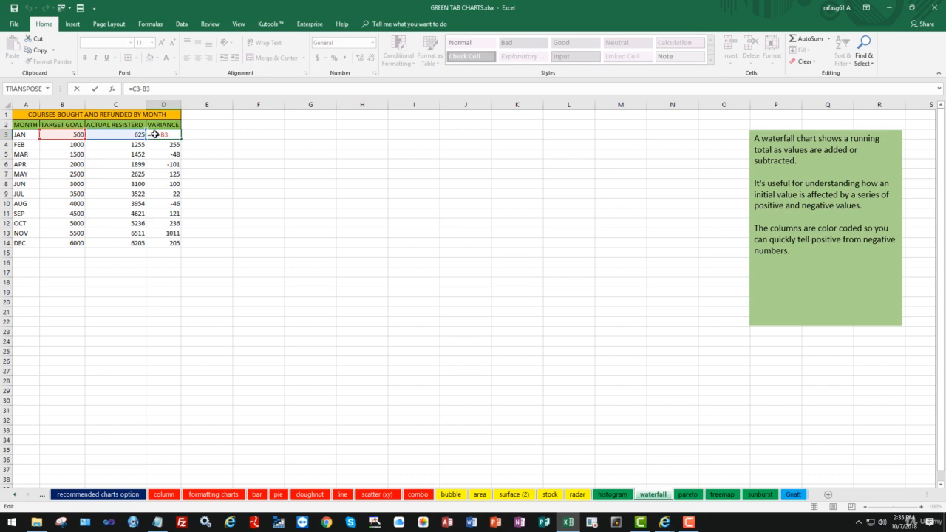
pyautogui.press('Escape')
pyautogui.click(344, 243)
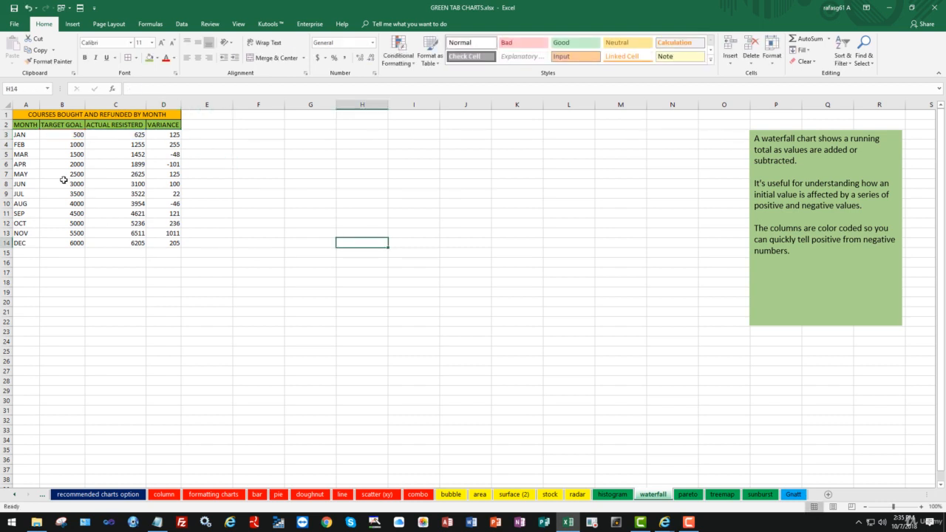
# - Insert a Waterfall chart based on the months in A3:A14 and the variances in D3:D14
pyautogui.moveTo(22, 131); pyautogui.dragTo(10, 240)
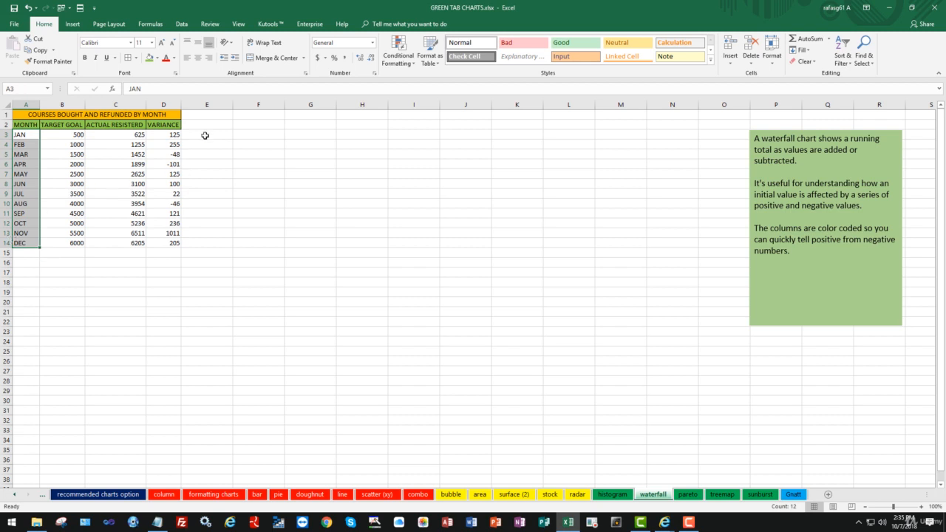
pyautogui.keyDown('ctrl'); pyautogui.moveTo(155, 135); pyautogui.dragTo(155, 242); pyautogui.keyUp('ctrl')
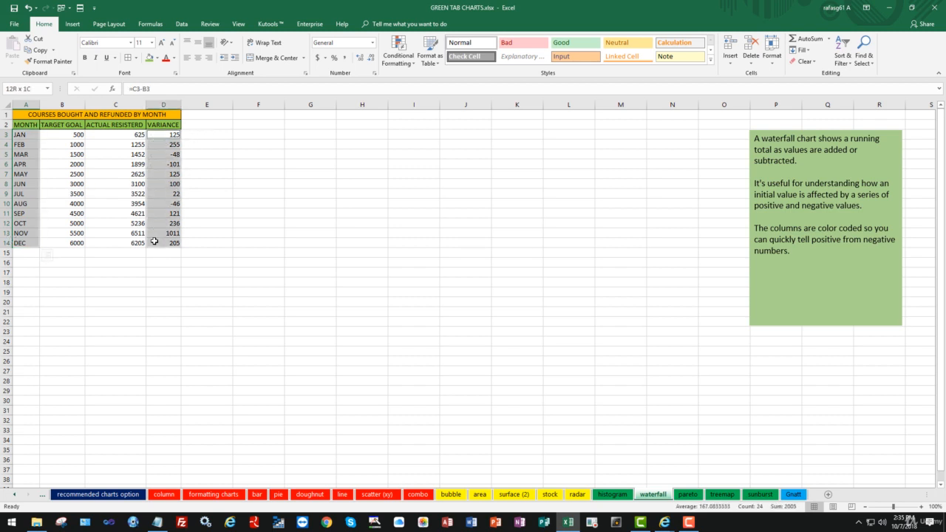
pyautogui.click(72, 25)
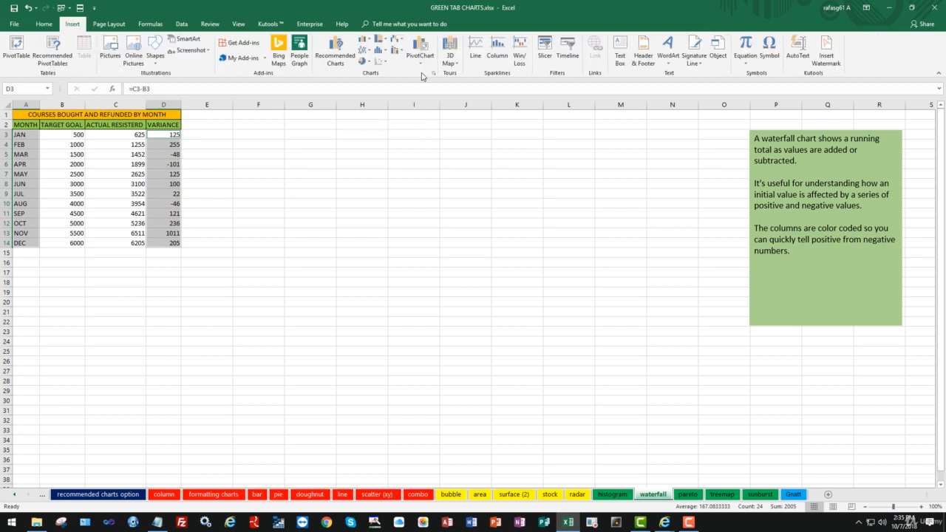
pyautogui.click(400, 41)
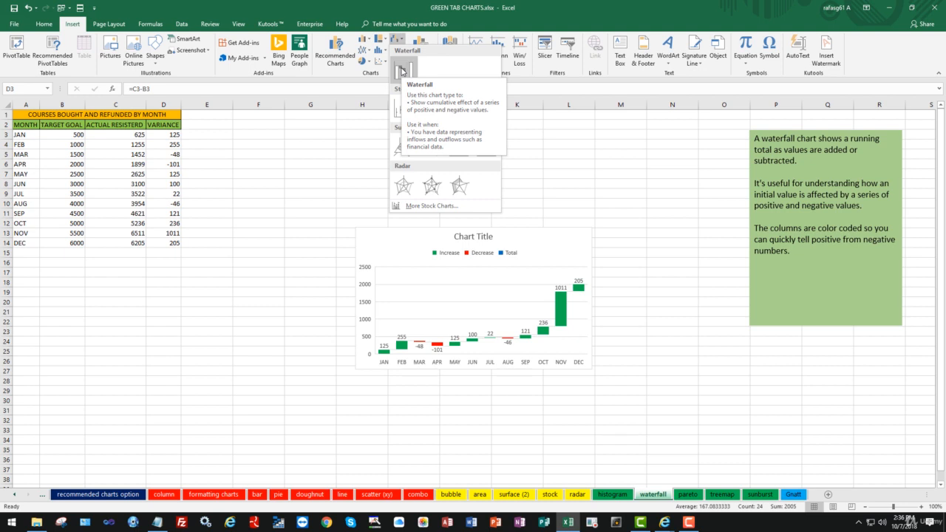
pyautogui.click(403, 71)
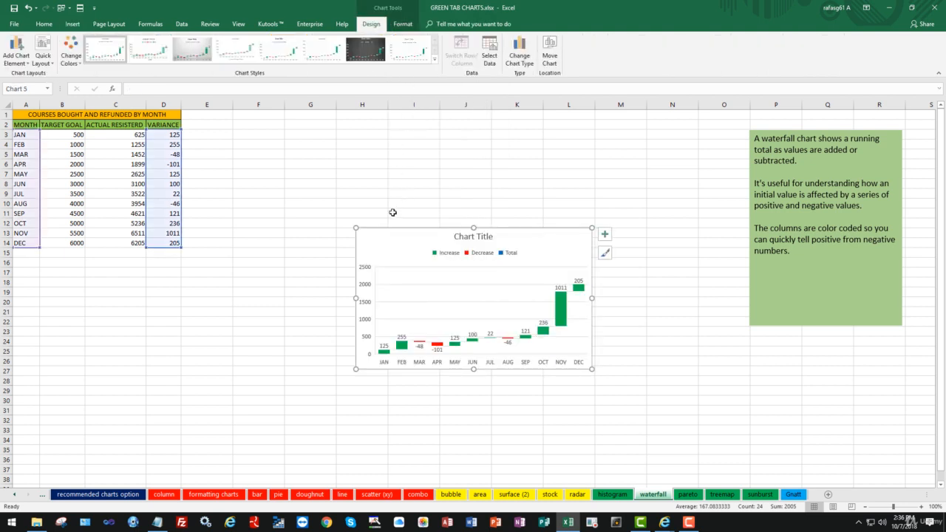
# - Enlarge the waterfall chart to fill the space between the data table and the green text box, from row 3 to row 31
pyautogui.moveTo(356, 228); pyautogui.dragTo(206, 131)
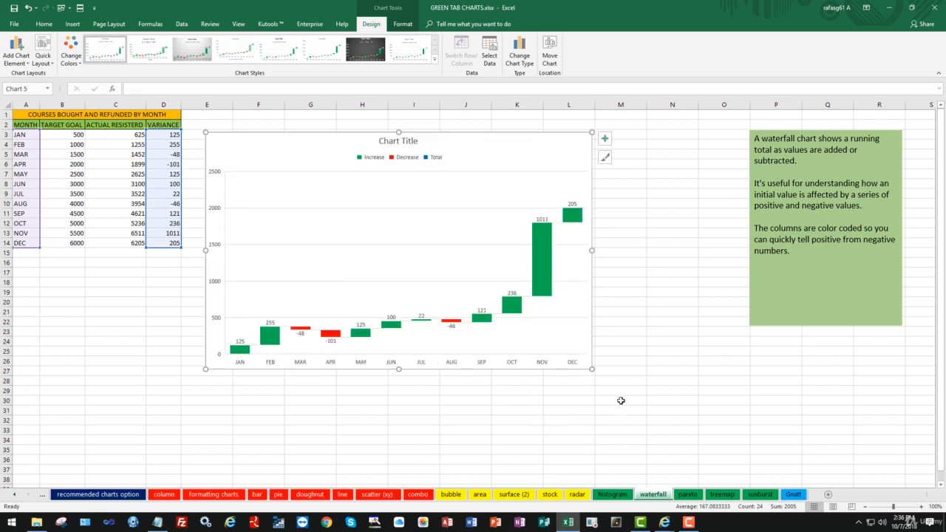
pyautogui.moveTo(591, 368); pyautogui.dragTo(717, 415)
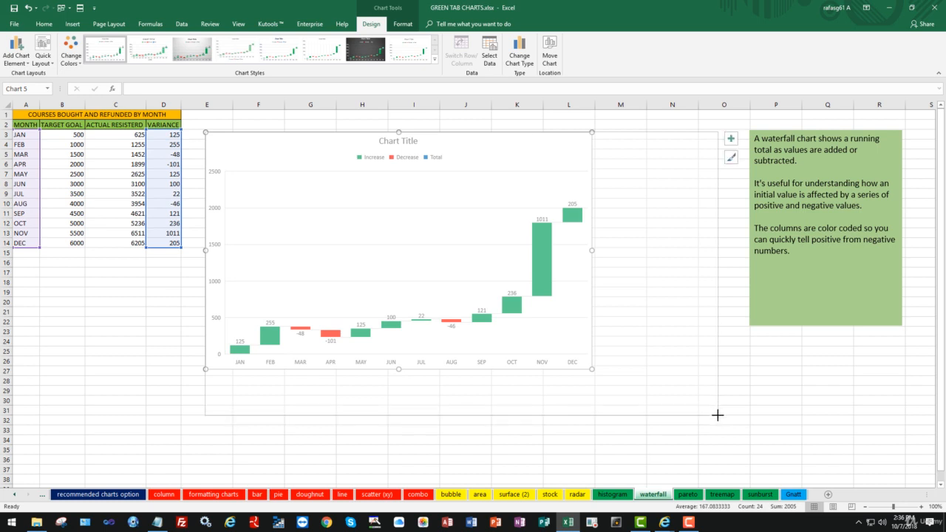
pyautogui.click(43, 289)
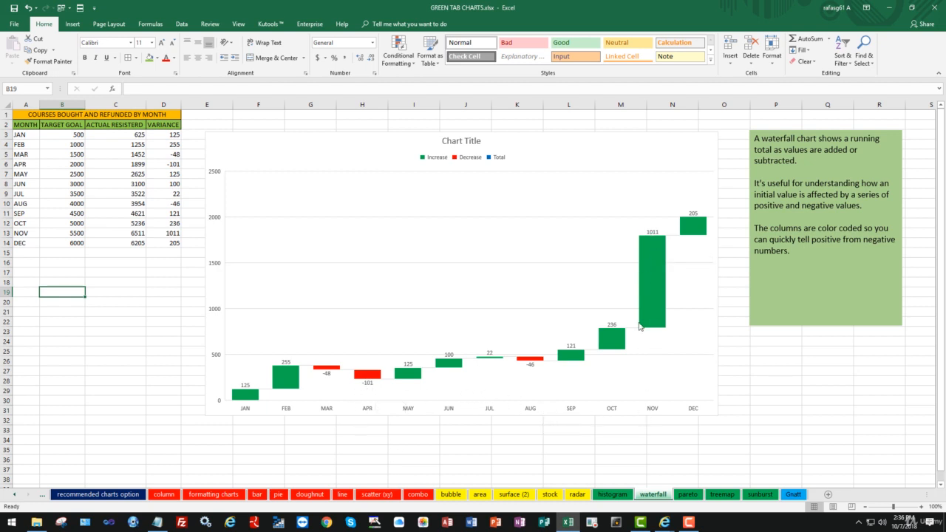
pyautogui.moveTo(663, 257)
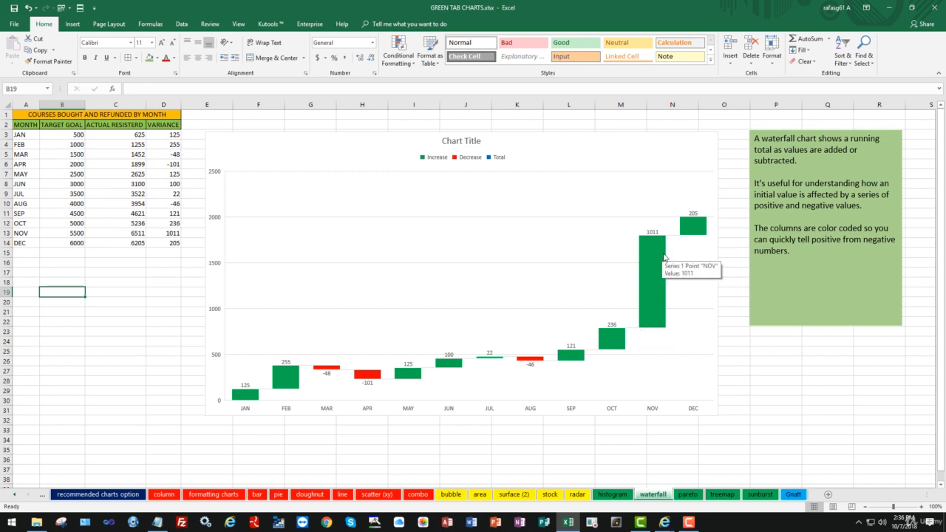
pyautogui.click(22, 254)
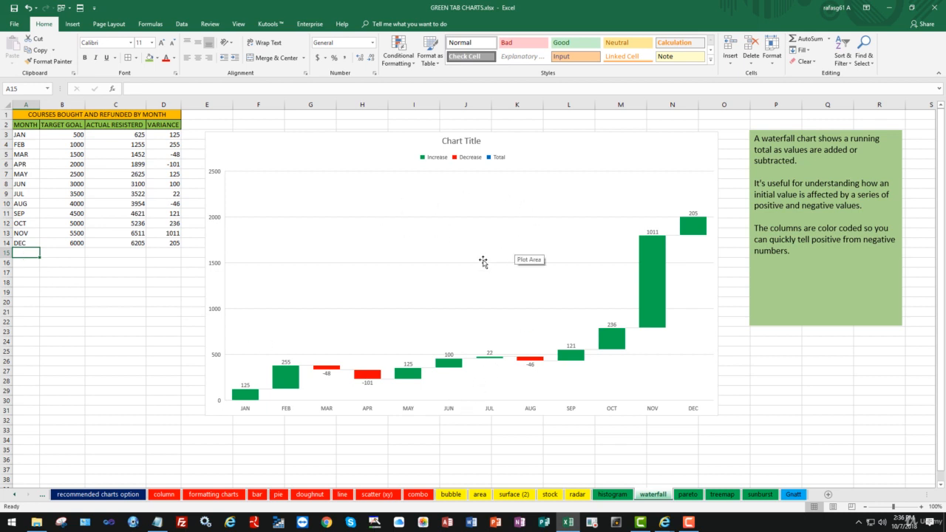
pyautogui.click(42, 366)
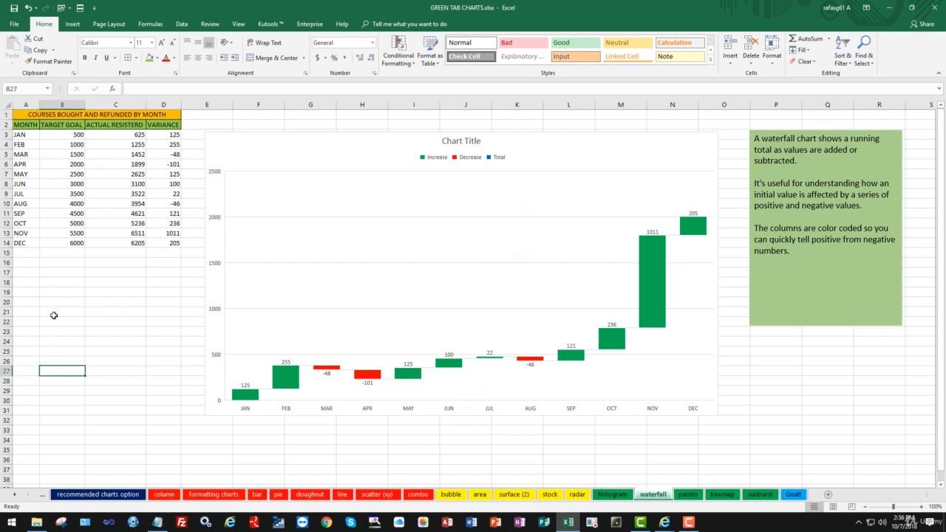
pyautogui.click(33, 252)
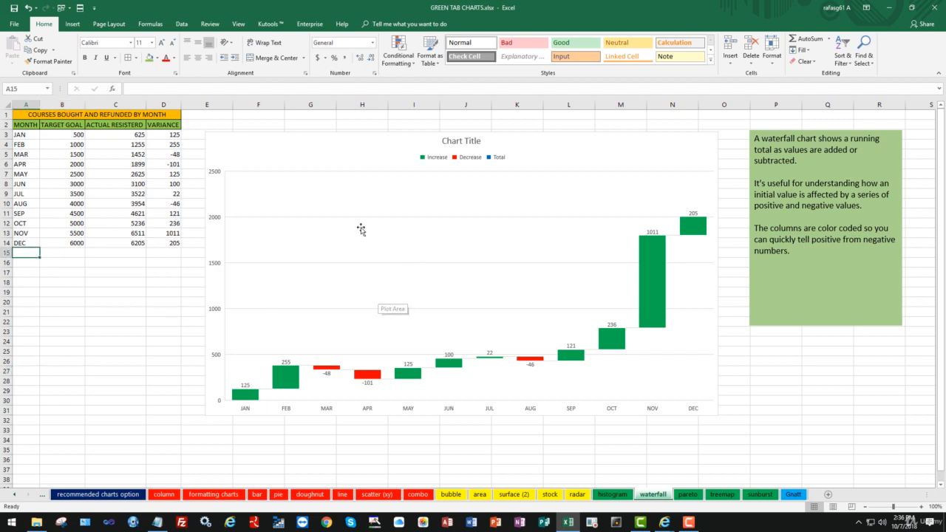